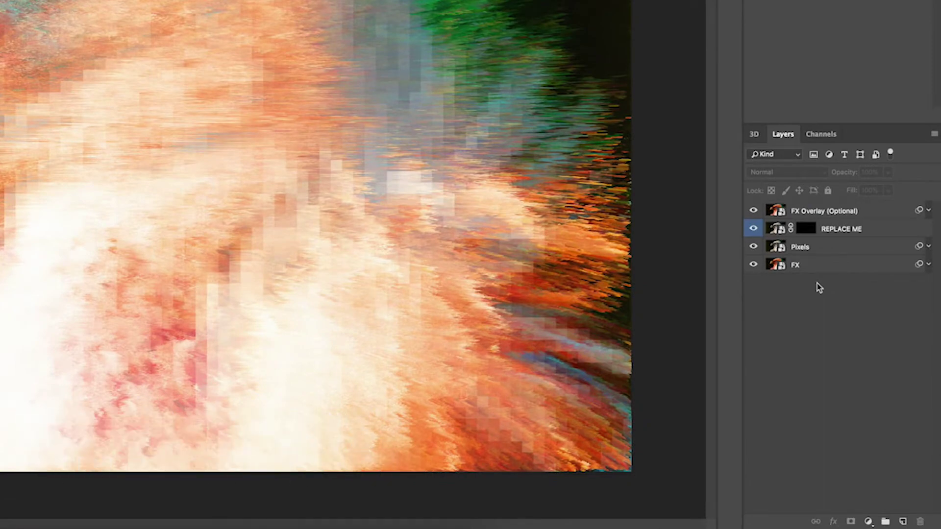
# Inspect the REPLACE ME, Pixels and FX layers in the template
pyautogui.click(772, 235)
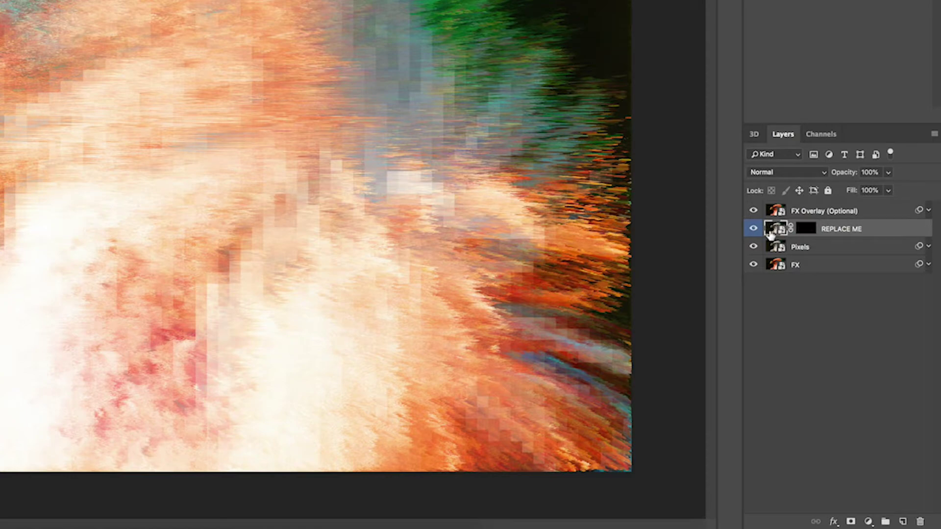
pyautogui.click(799, 254)
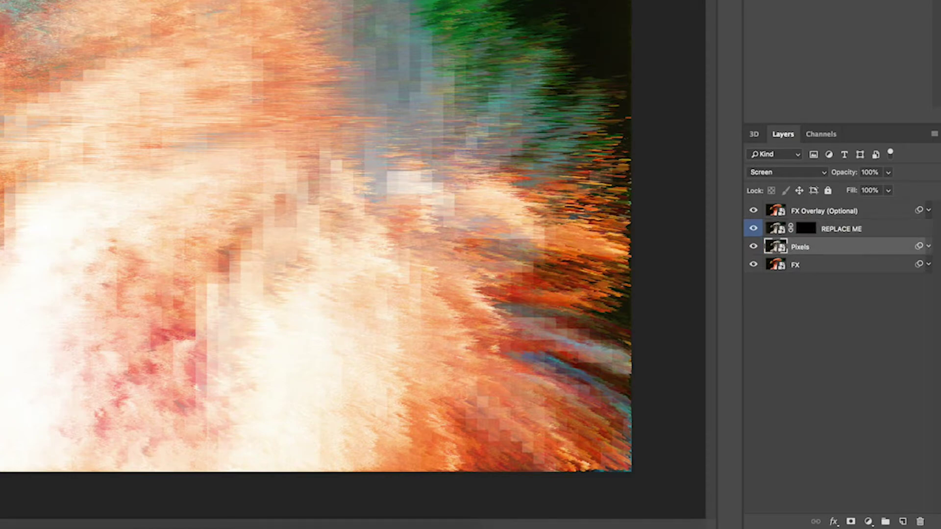
pyautogui.click(832, 267)
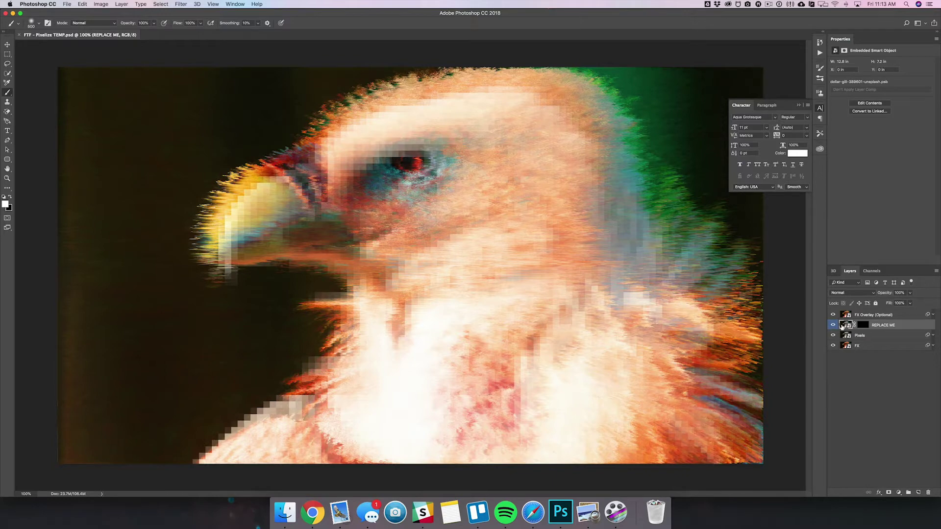
# Inside the REPLACE ME smart object, place the camera photo scaled to fill the canvas
pyautogui.doubleClick(846, 325)
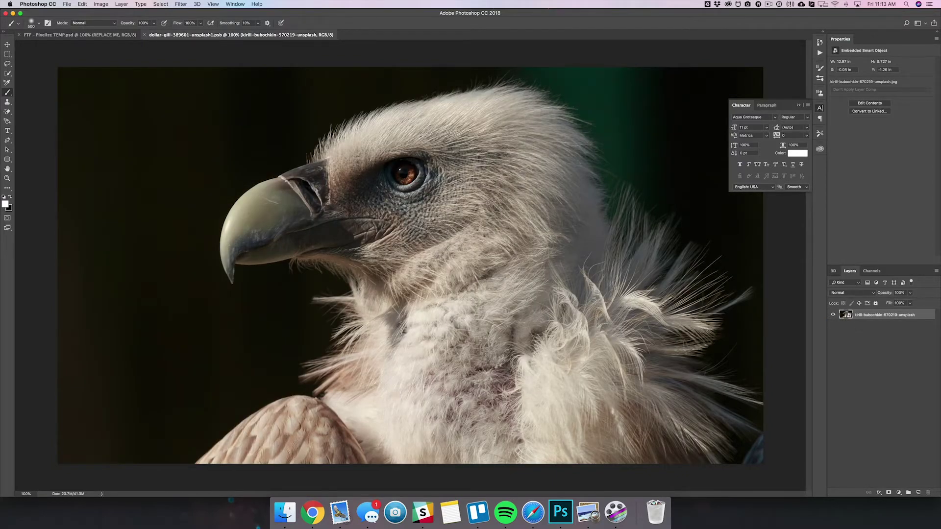
pyautogui.moveTo(940, 275); pyautogui.dragTo(157, 88)
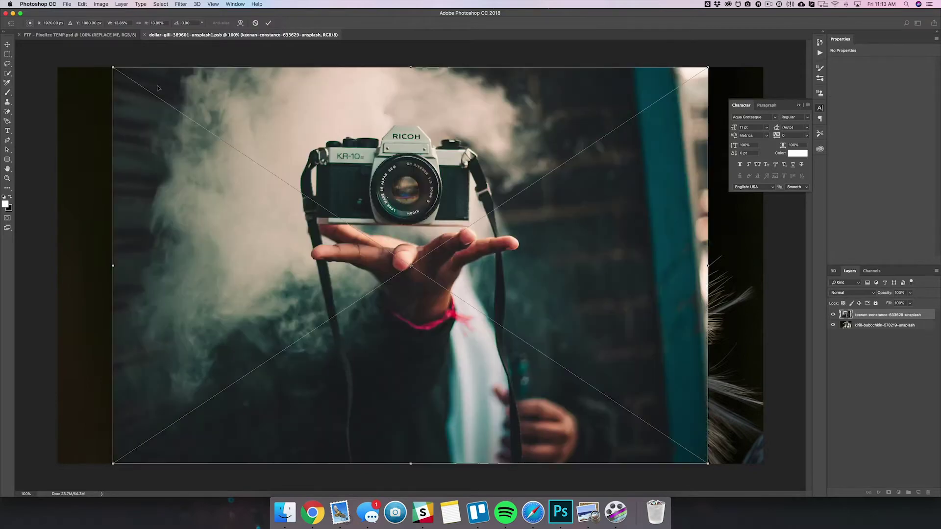
pyautogui.moveTo(112, 65); pyautogui.dragTo(55, 28)
pyautogui.moveTo(246, 77); pyautogui.dragTo(244, 85)
pyautogui.press('Return')
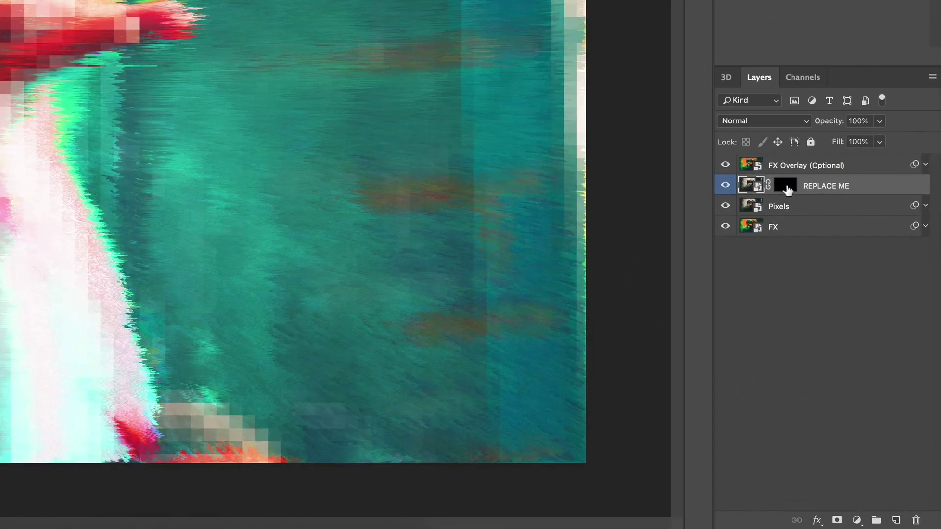
# Paint the REPLACE ME mask over the camera and hand with a soft 0%-hardness white brush
pyautogui.click(864, 328)
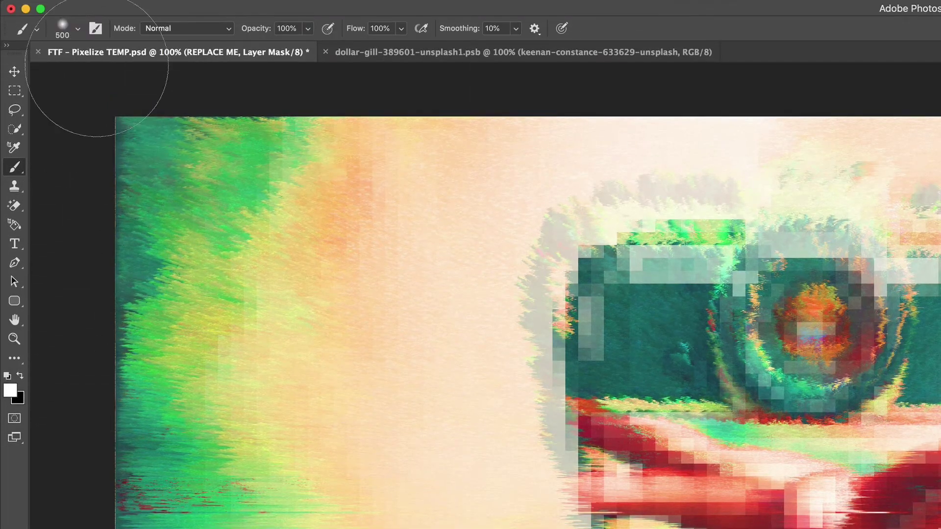
pyautogui.click(78, 28)
pyautogui.moveTo(129, 106); pyautogui.dragTo(80, 110)
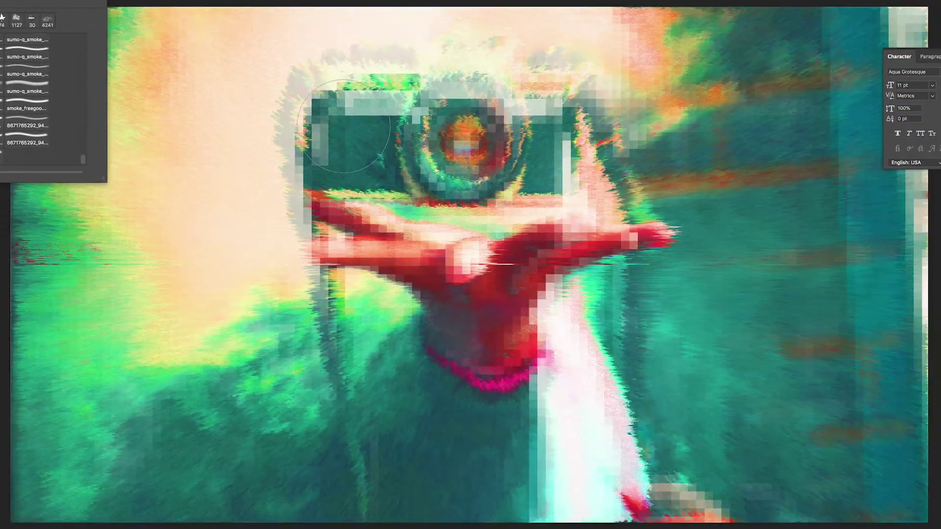
pyautogui.press('Return')
pyautogui.moveTo(343, 110)
pyautogui.mouseDown()
pyautogui.moveTo(490, 118)
pyautogui.moveTo(495, 177)
pyautogui.moveTo(461, 49)
pyautogui.moveTo(527, 123)
pyautogui.moveTo(559, 135)
pyautogui.mouseUp()
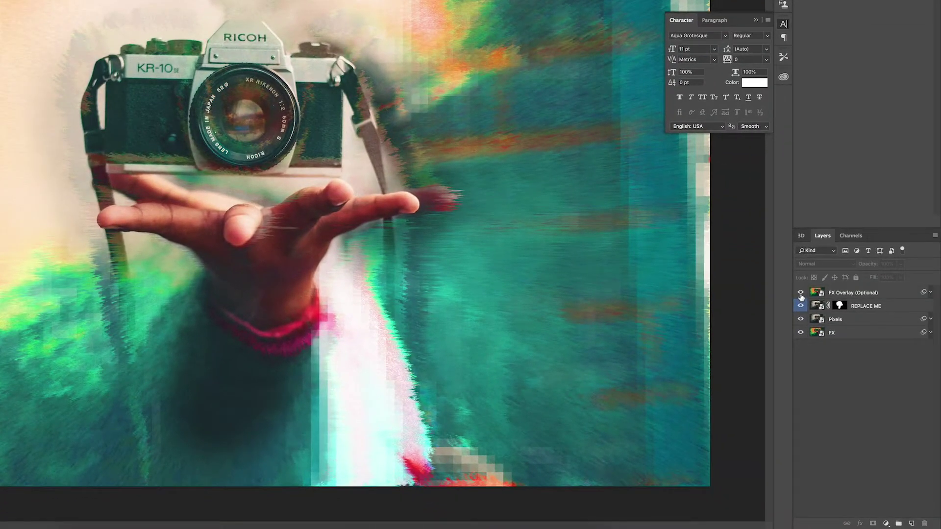
# Hide FX Overlay (Optional) and set FX's Hue/Saturation filter to hue -4, saturation about +76
pyautogui.click(800, 293)
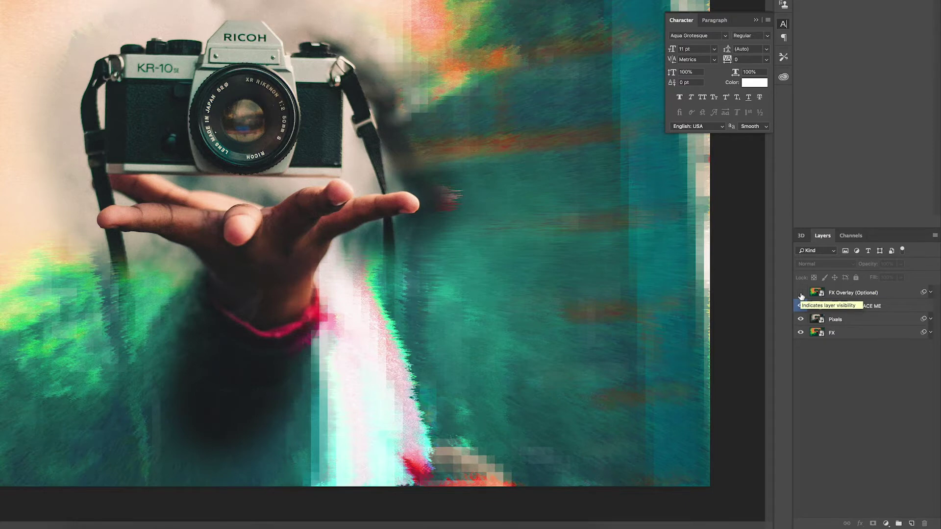
pyautogui.click(931, 333)
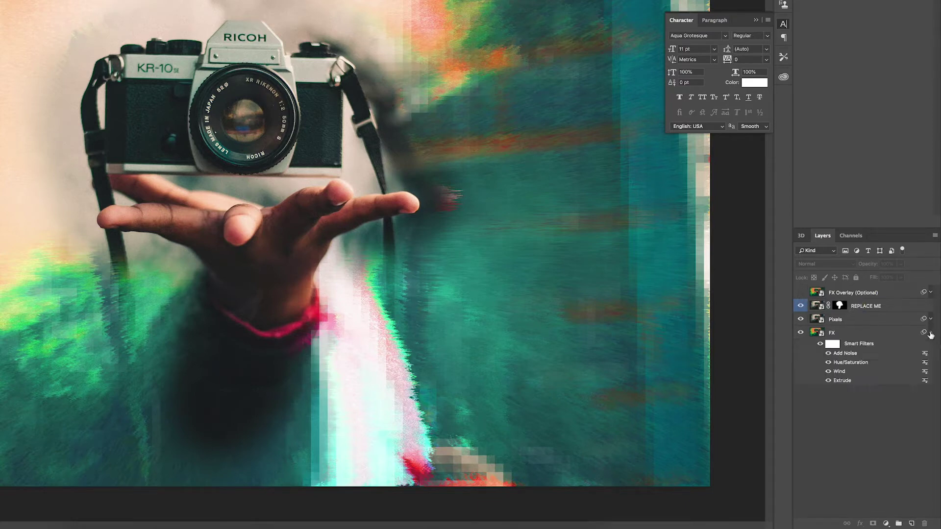
pyautogui.doubleClick(852, 363)
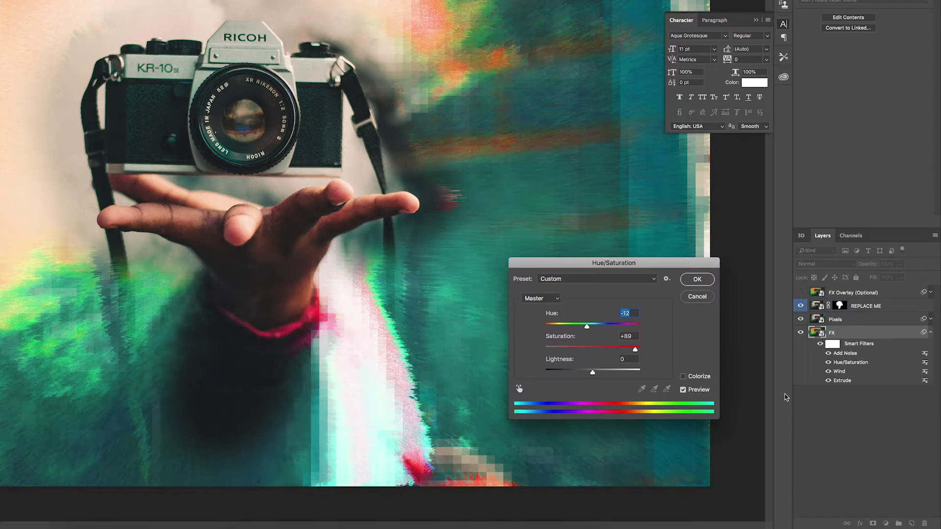
pyautogui.moveTo(587, 326); pyautogui.dragTo(620, 351)
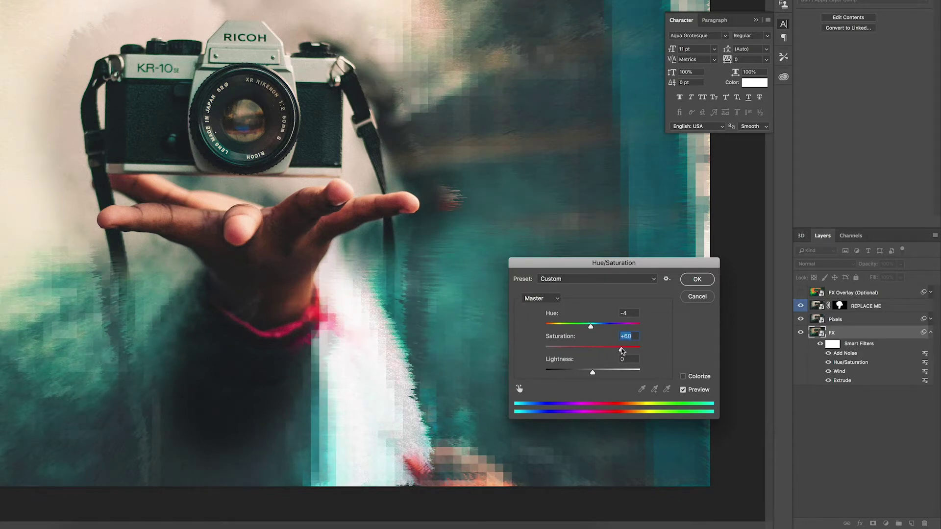
pyautogui.moveTo(626, 351); pyautogui.dragTo(630, 351)
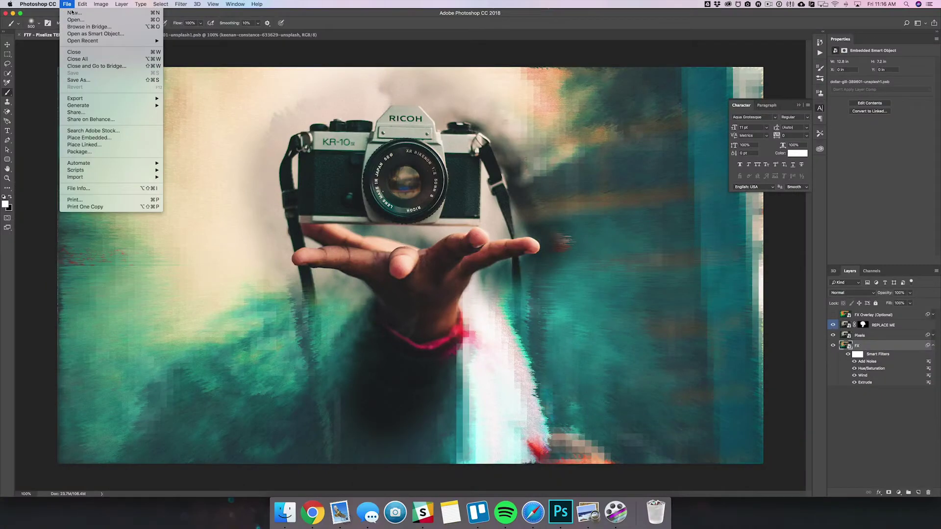
# Create a new 1920×1080 px document at 72 ppi
pyautogui.click(71, 13)
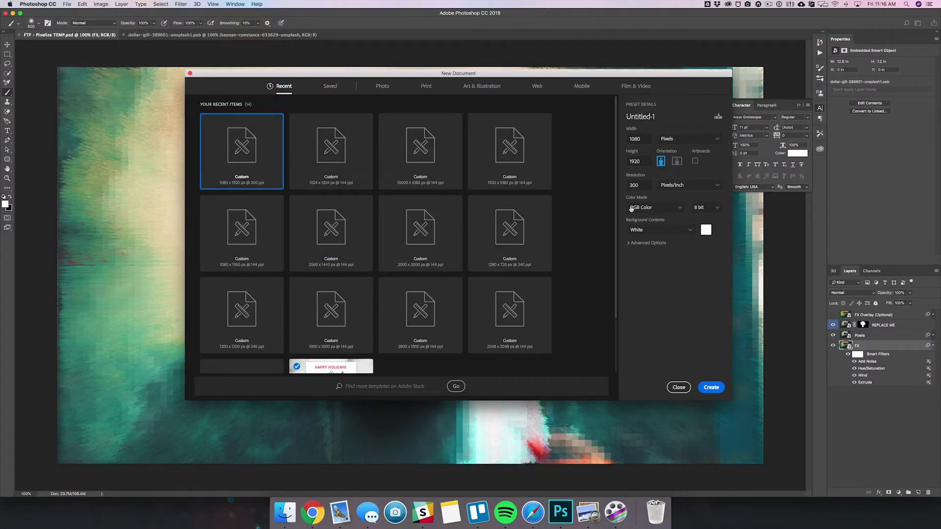
pyautogui.doubleClick(635, 138)
pyautogui.write('1920')
pyautogui.press('Tab')
pyautogui.write('1080')
pyautogui.press('Tab')
pyautogui.write('72')
pyautogui.press('Return')
# Place the vulture photo enlarged to fill the canvas and zoom in
pyautogui.moveTo(583, 259); pyautogui.dragTo(502, 267)
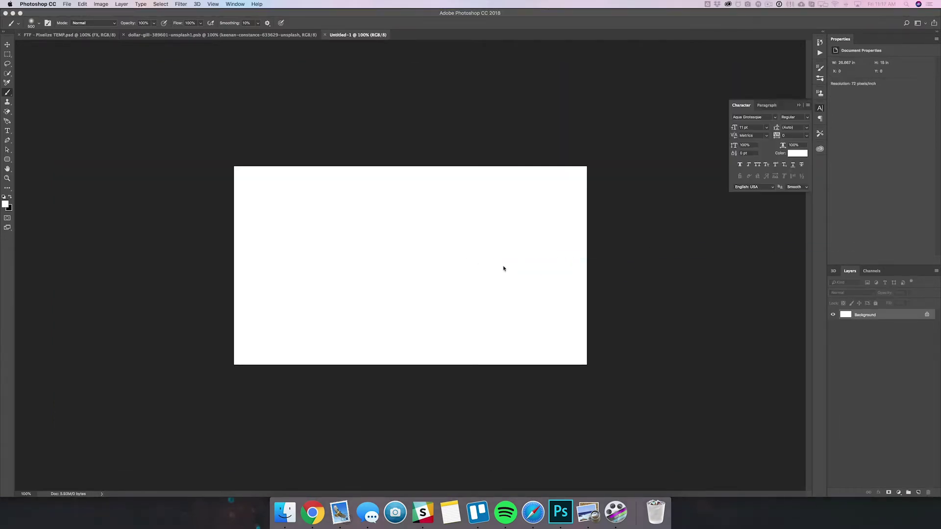
pyautogui.moveTo(278, 166); pyautogui.dragTo(221, 147)
pyautogui.press('Return')
pyautogui.press('super+plus')
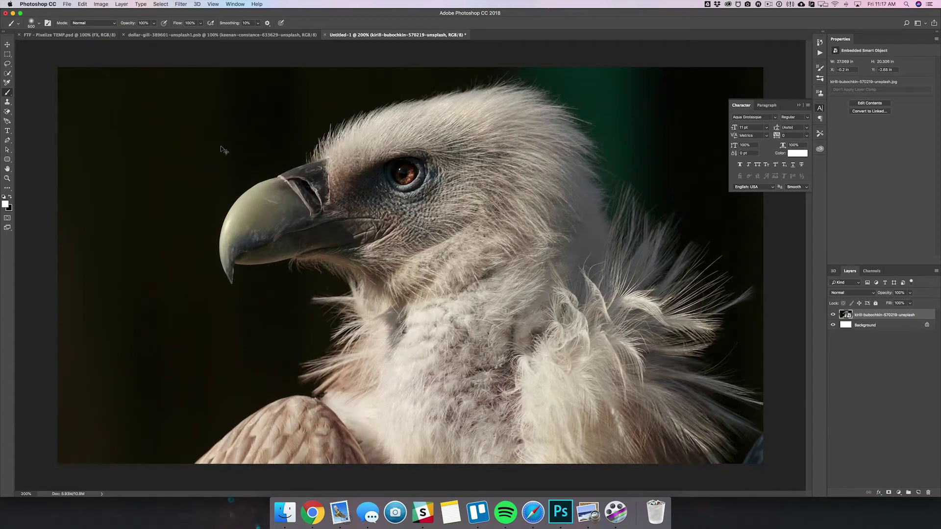
# Delete the Background layer and duplicate the vulture layer three times
pyautogui.click(800, 107)
pyautogui.click(855, 326)
pyautogui.press('Delete')
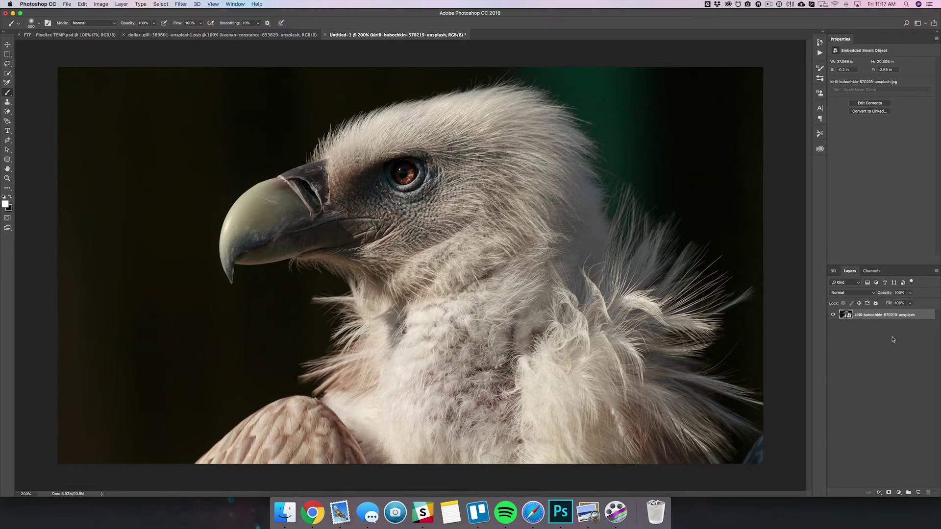
pyautogui.press('super+j')
pyautogui.press('super+j')
pyautogui.press('super+j')
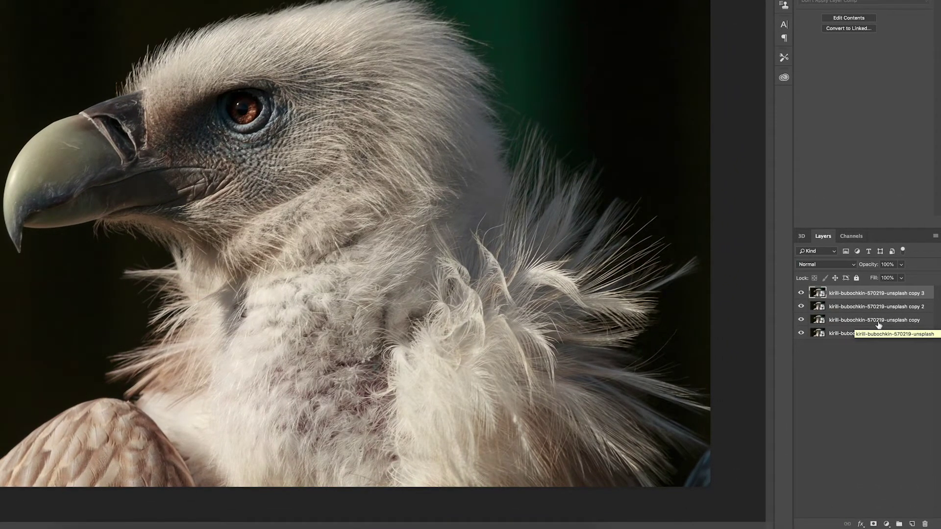
# Rename the top copies 'FX Optional' and 'Original Image'
pyautogui.doubleClick(849, 293)
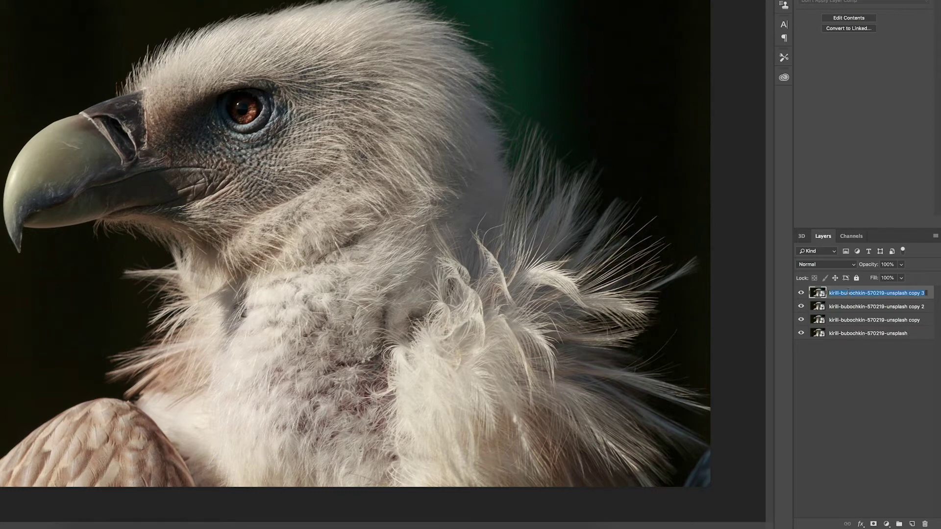
pyautogui.write('FX Optional)')
pyautogui.press('BackSpace')
pyautogui.press('Tab')
pyautogui.write('Origi')
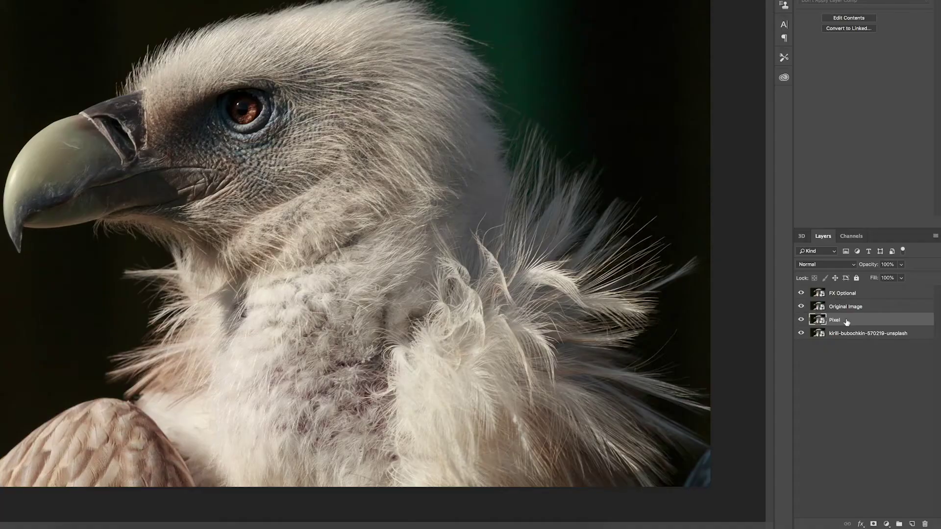
pyautogui.doubleClick(847, 322)
pyautogui.click(801, 325)
# Rename the bottom layer 'Glitch FX' and make it the only visible layer
pyautogui.click(844, 335)
pyautogui.doubleClick(843, 335)
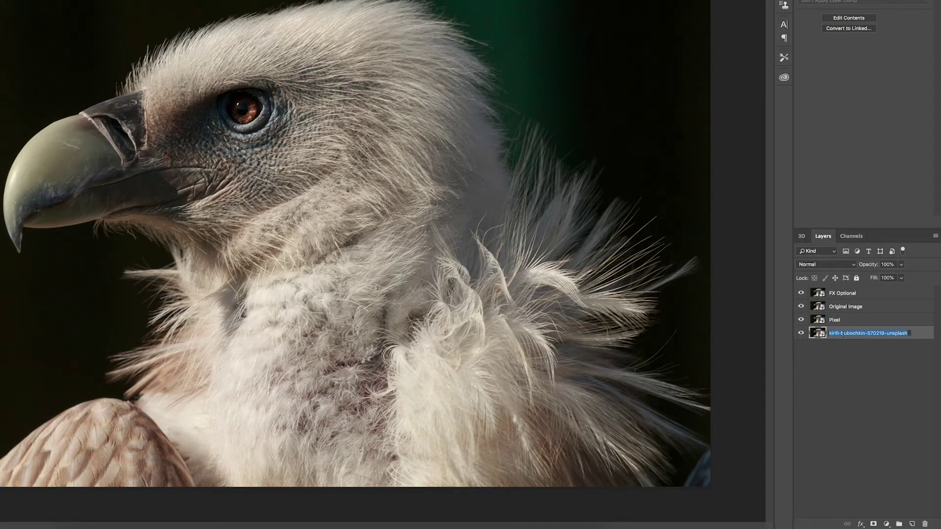
pyautogui.write('Glitch FX')
pyautogui.press('Return')
pyautogui.keyDown('alt'); pyautogui.click(801, 334); pyautogui.keyUp('alt')
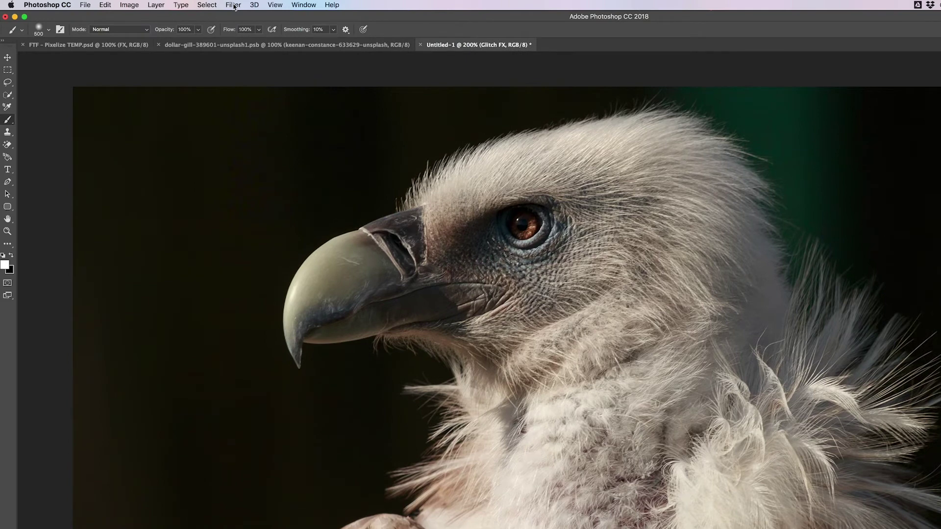
# Add Gaussian noise at amount 2 to the Glitch FX layer
pyautogui.click(234, 5)
pyautogui.moveTo(338, 145)
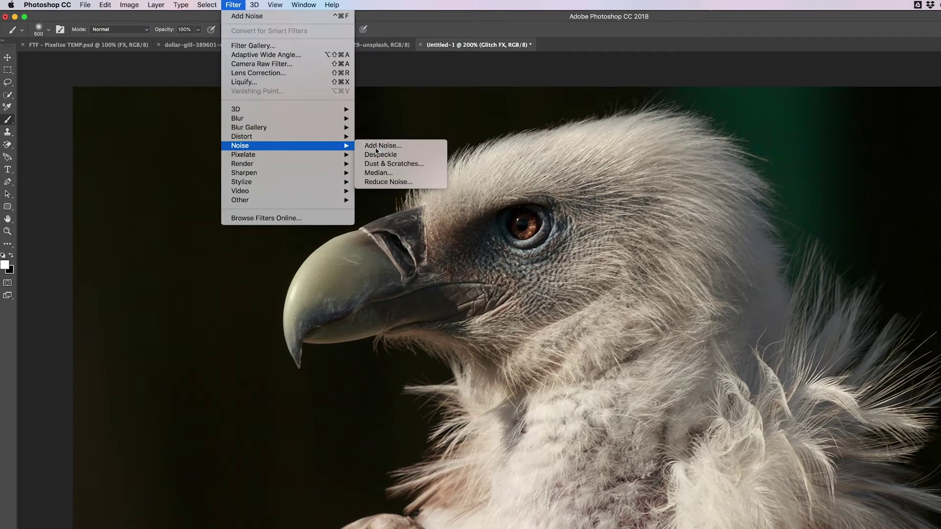
pyautogui.click(377, 147)
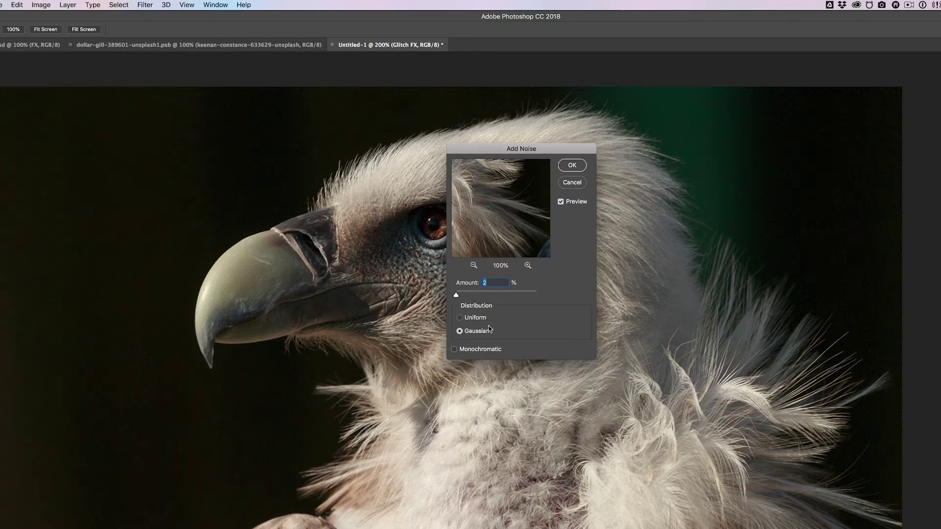
pyautogui.click(571, 165)
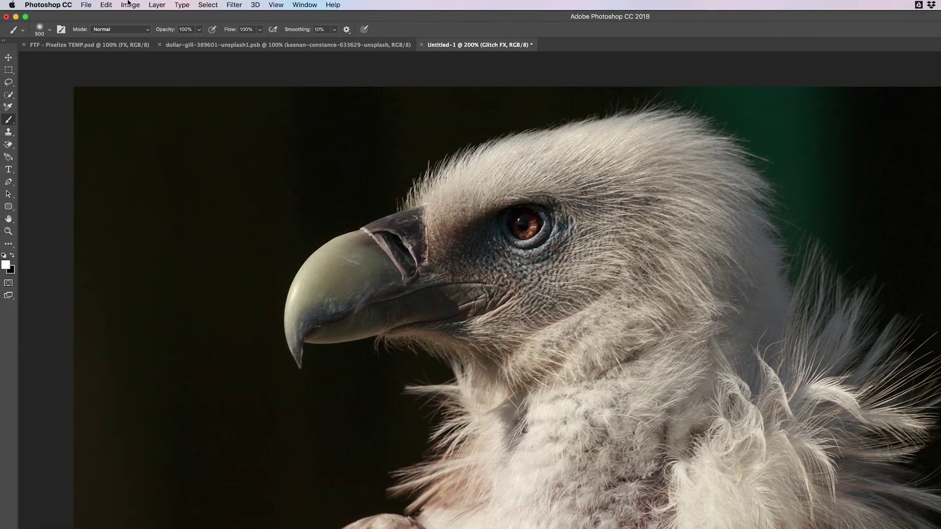
# Apply Hue/Saturation with saturation 100 and hue -12
pyautogui.click(41, 4)
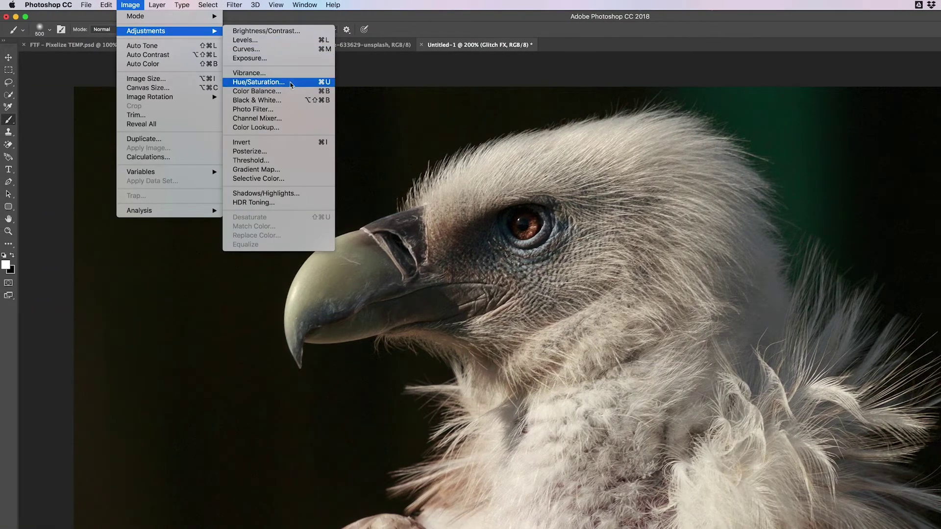
pyautogui.click(741, 290)
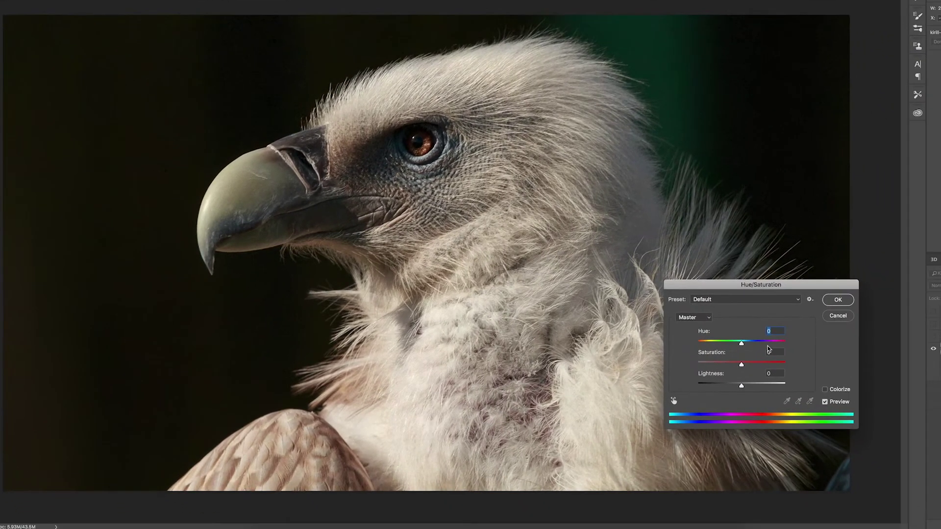
pyautogui.click(916, 451)
pyautogui.write('100')
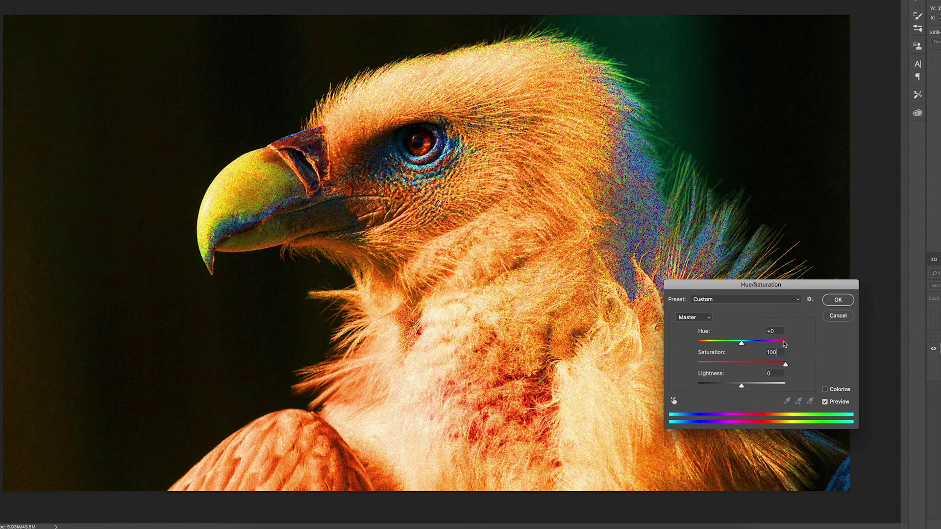
pyautogui.write('-12')
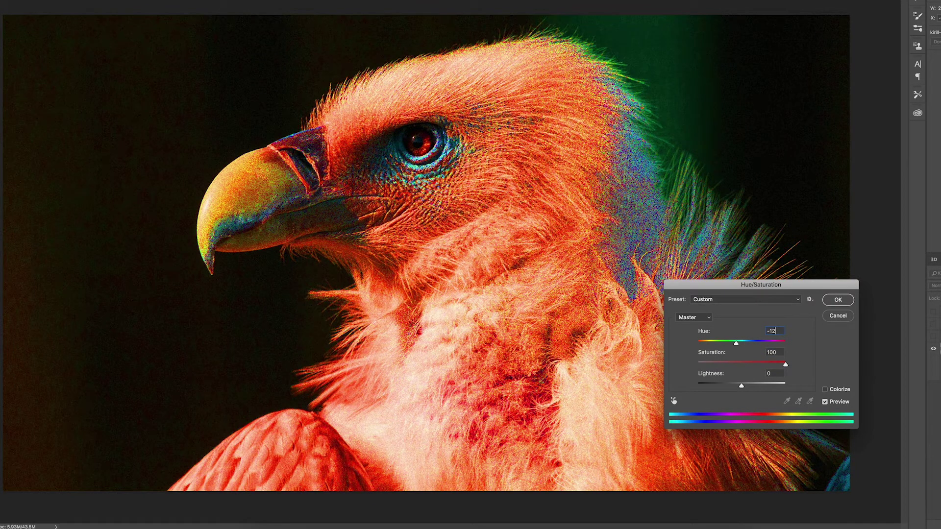
pyautogui.press('Return')
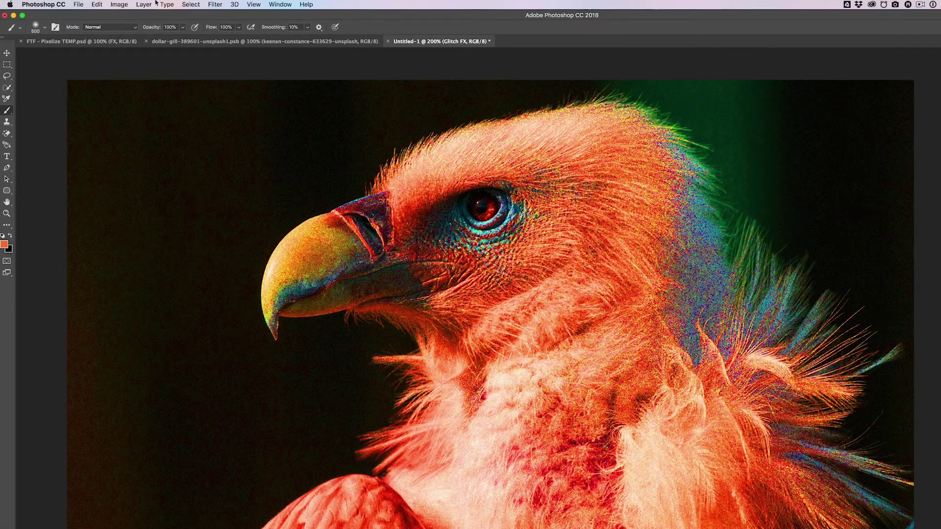
# Apply the Wind filter to the Glitch FX vulture
pyautogui.click(218, 5)
pyautogui.moveTo(254, 167)
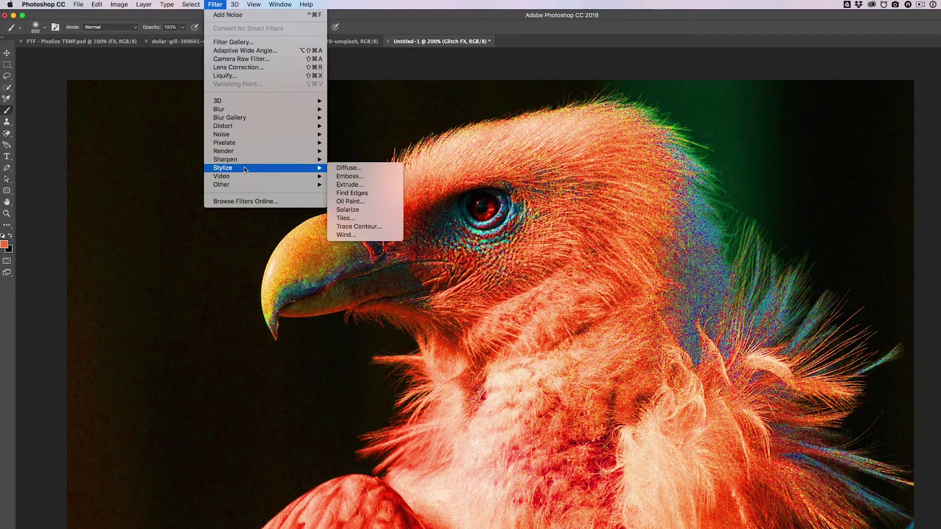
pyautogui.click(350, 235)
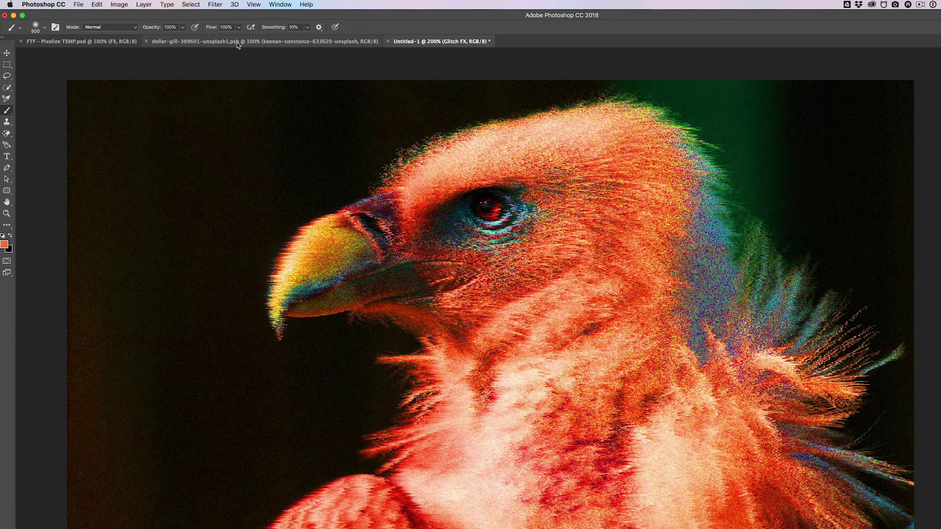
# Apply Extrude with Blocks, size 4 and depth 30
pyautogui.click(216, 4)
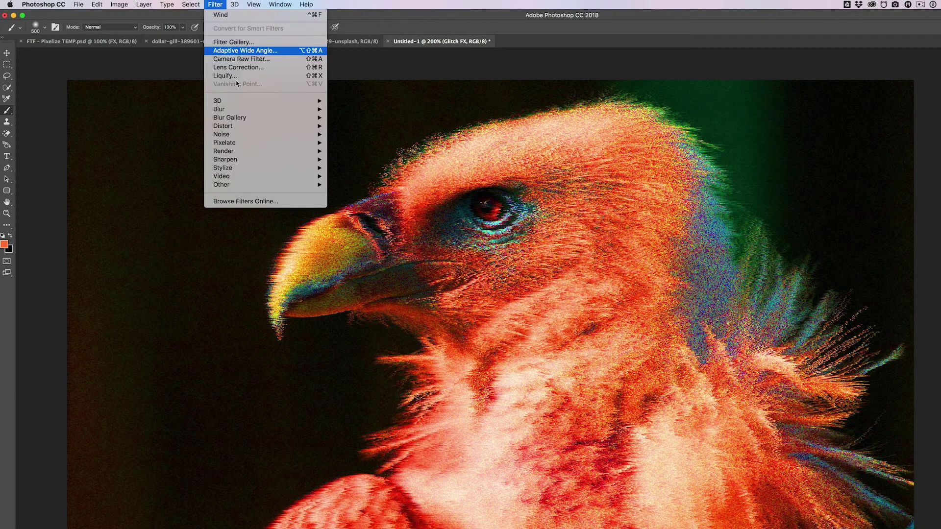
pyautogui.moveTo(248, 169)
pyautogui.click(350, 184)
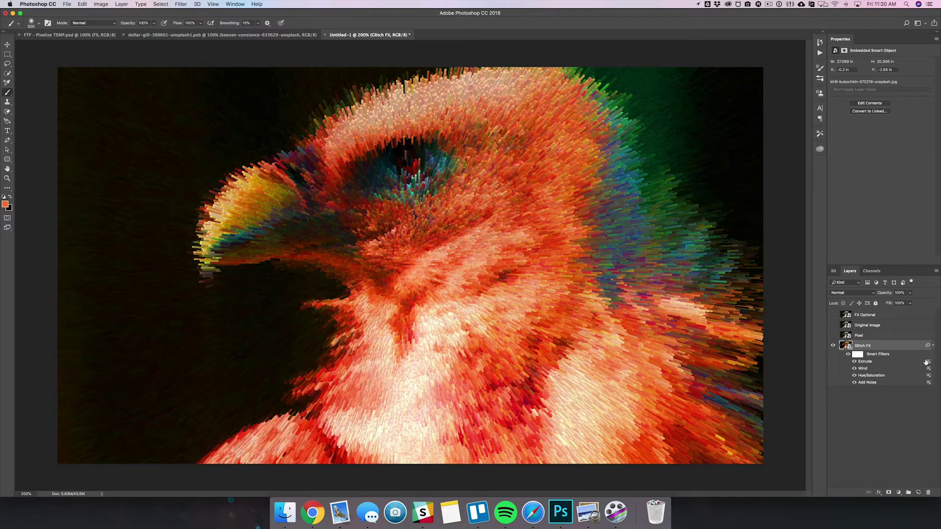
# Show the Pixel layer, apply a 35-cell Mosaic and set its blend mode to Screen
pyautogui.click(858, 336)
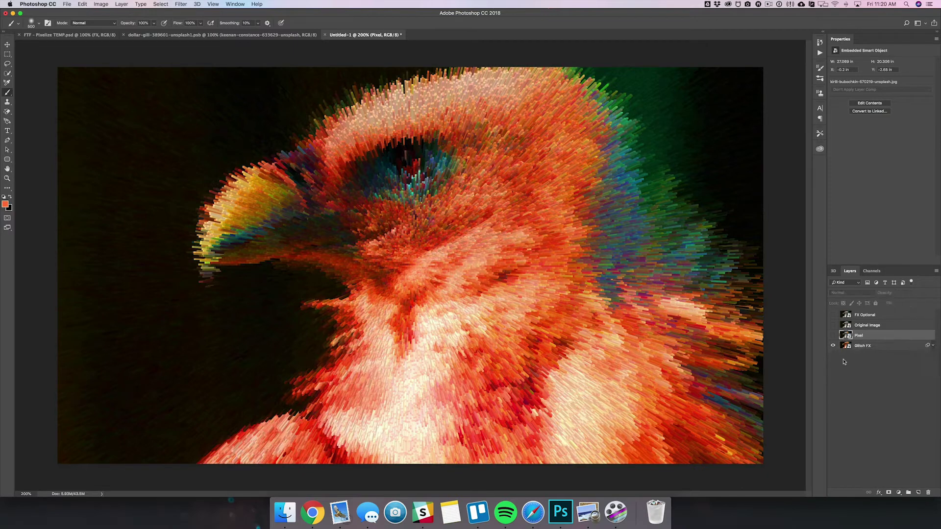
pyautogui.click(833, 337)
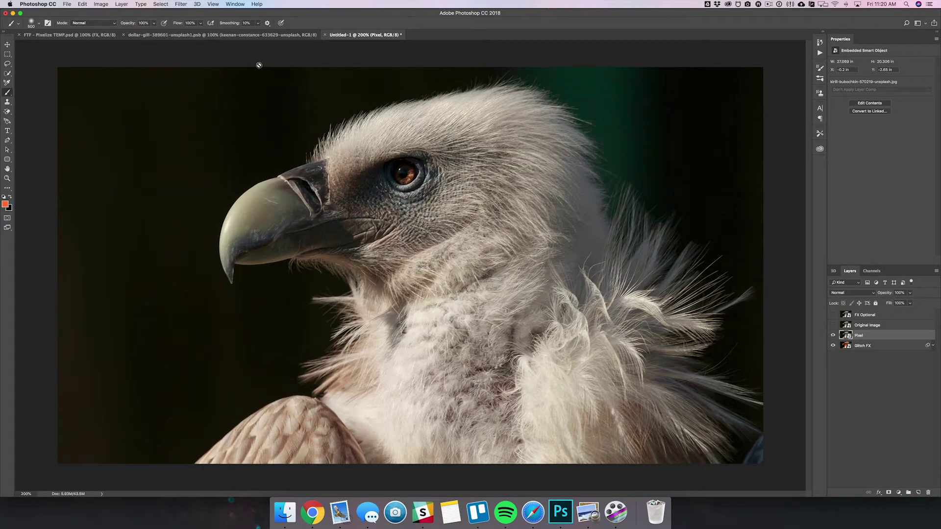
pyautogui.click(184, 4)
pyautogui.moveTo(230, 119)
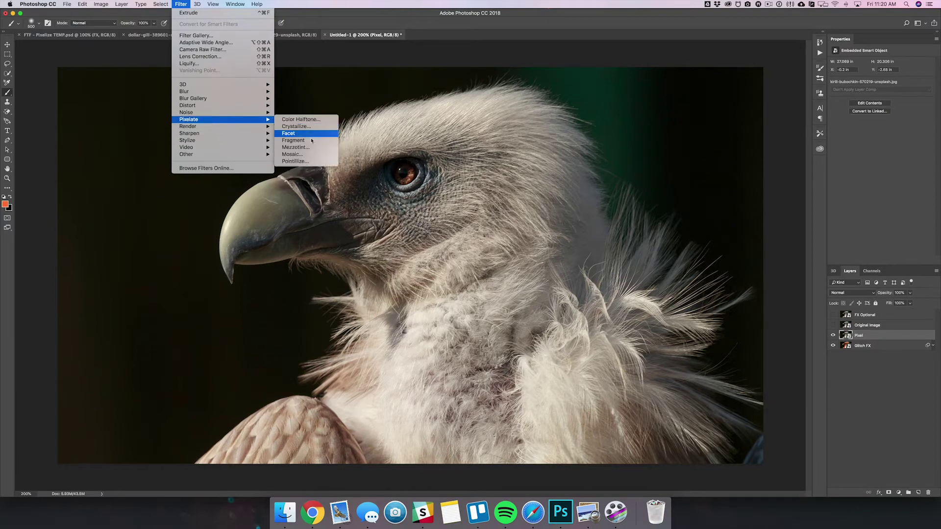
pyautogui.click(311, 154)
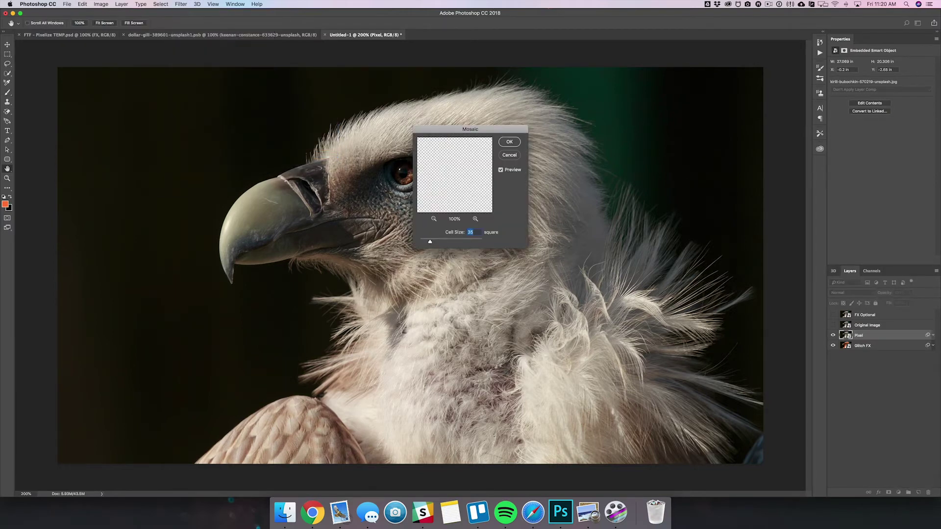
pyautogui.click(510, 142)
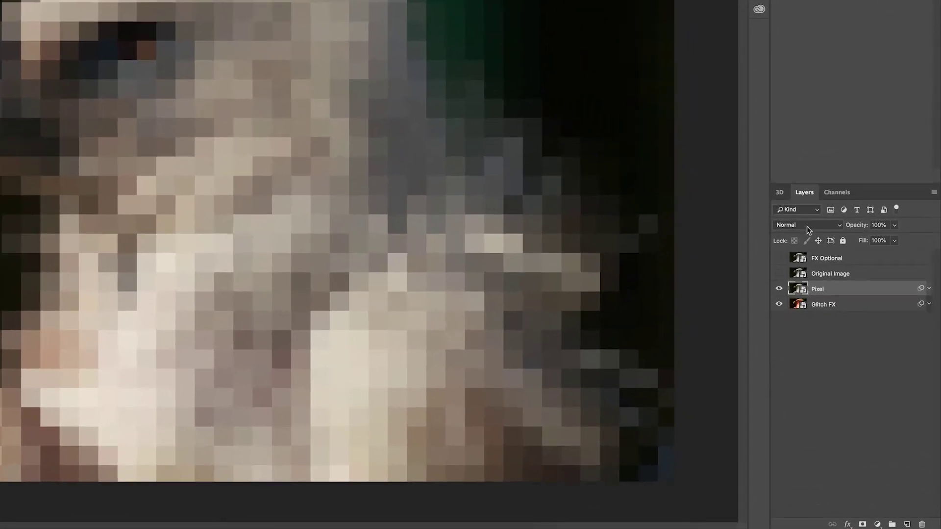
pyautogui.click(852, 293)
pyautogui.click(798, 305)
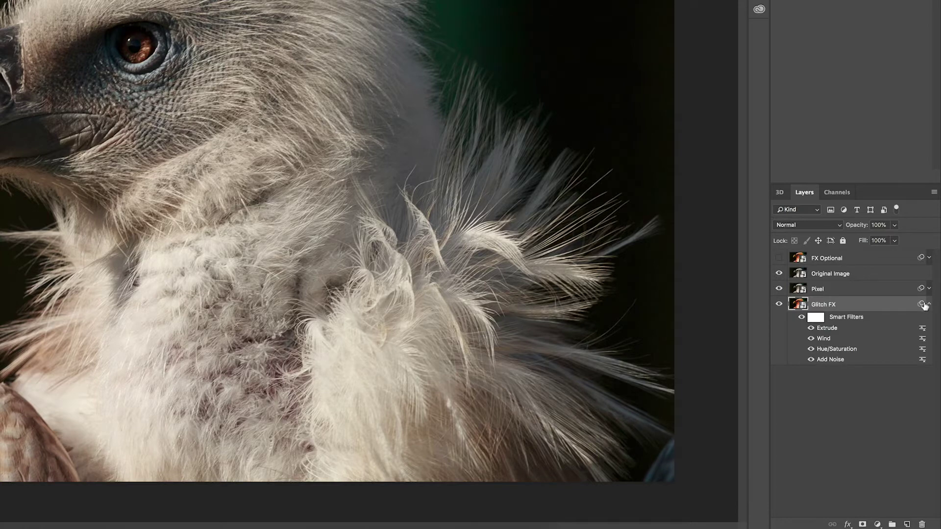
# Show FX Optional and blend it in Screen mode at 40% opacity
pyautogui.click(929, 304)
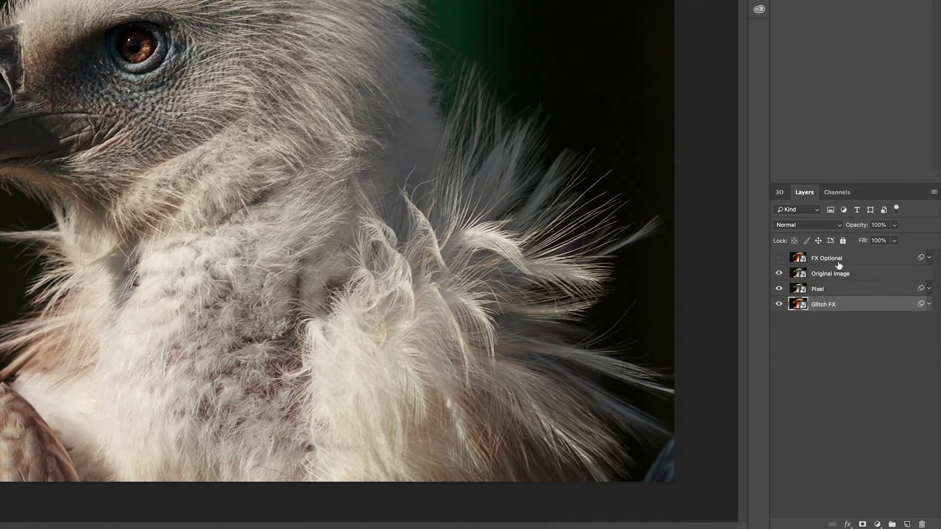
pyautogui.click(810, 259)
pyautogui.click(779, 258)
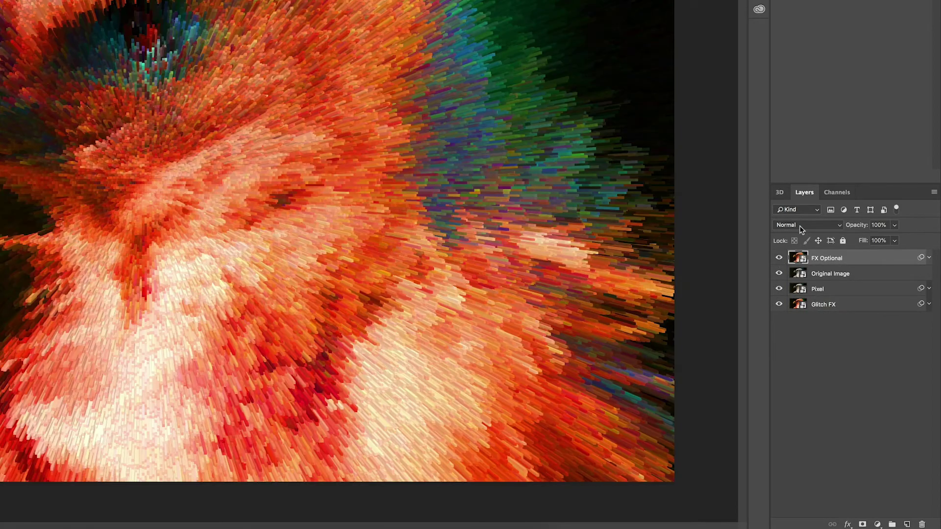
pyautogui.click(801, 228)
pyautogui.click(804, 307)
pyautogui.click(895, 227)
pyautogui.click(863, 239)
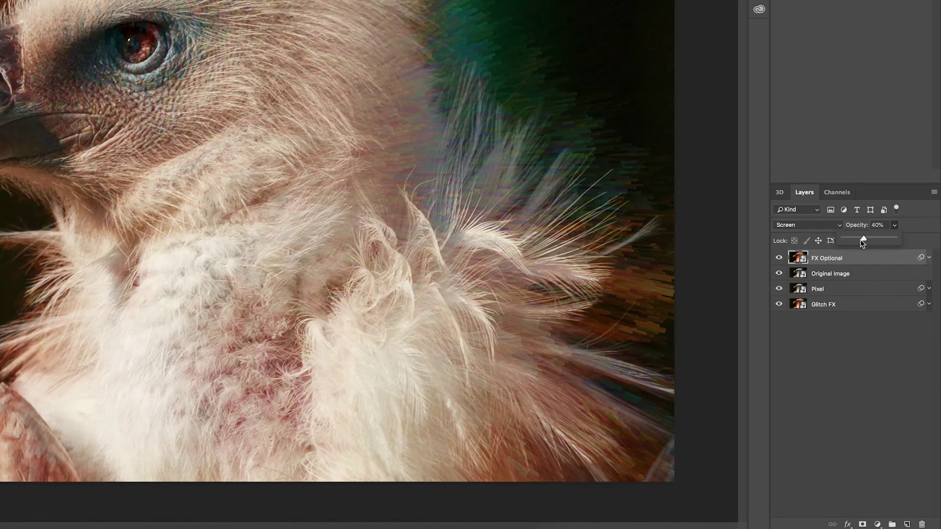
# Add a layer mask to Original Image and paint black over the head
pyautogui.click(864, 312)
pyautogui.click(832, 275)
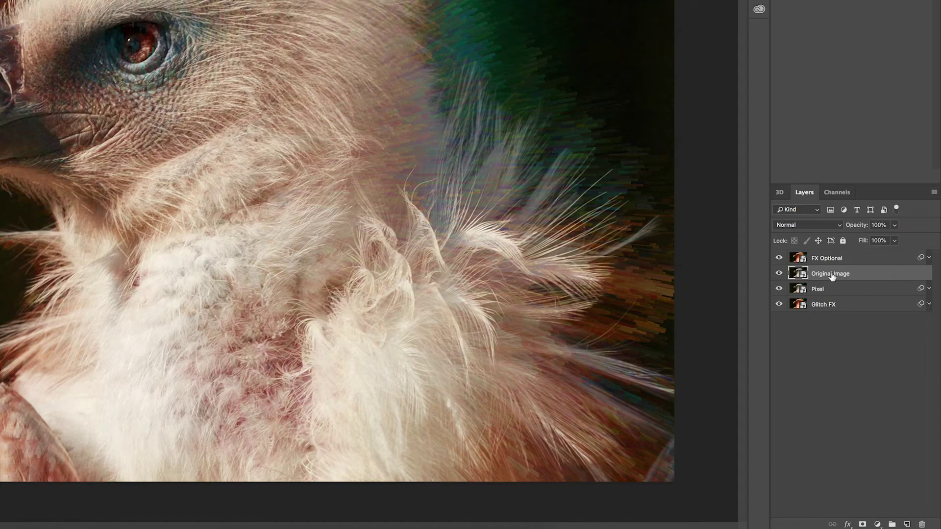
pyautogui.click(863, 525)
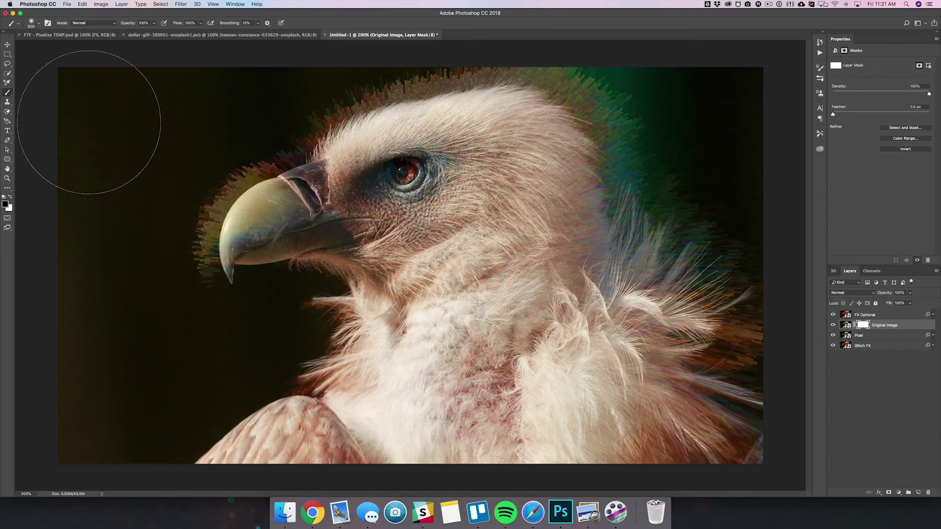
pyautogui.moveTo(95, 116)
pyautogui.mouseDown()
pyautogui.moveTo(672, 147)
pyautogui.moveTo(264, 238)
pyautogui.moveTo(42, 252)
pyautogui.moveTo(84, 378)
pyautogui.moveTo(137, 462)
pyautogui.mouseUp()
# Invert the Original Image mask and paint white at 250 px over beak, eye and neck
pyautogui.press('x')
pyautogui.hotkey('ctrl', 'i')
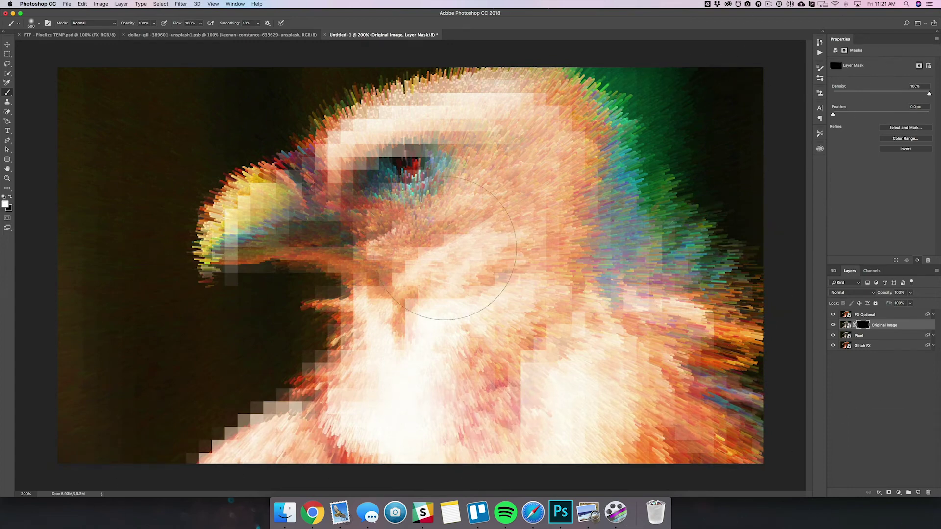
pyautogui.press('[')
pyautogui.press('[')
pyautogui.press('[')
pyautogui.moveTo(245, 220)
pyautogui.mouseDown()
pyautogui.moveTo(407, 132)
pyautogui.moveTo(588, 162)
pyautogui.moveTo(353, 235)
pyautogui.moveTo(441, 294)
pyautogui.moveTo(316, 392)
pyautogui.moveTo(612, 343)
pyautogui.mouseUp()
pyautogui.click(855, 369)
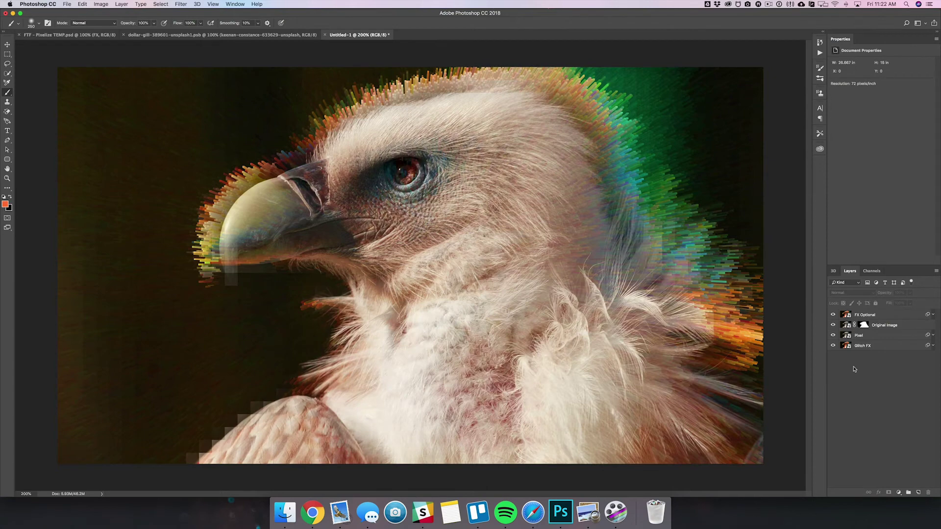